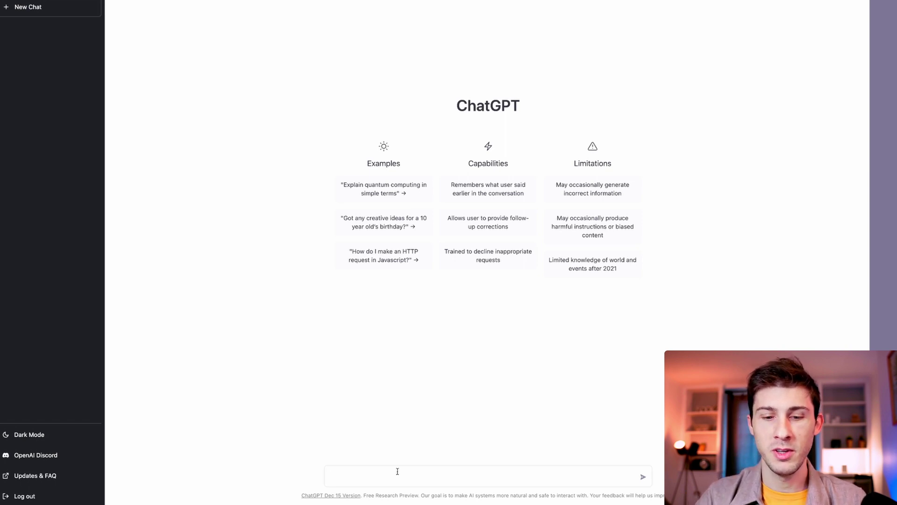
Ask ChatGPT to act as a software developer and read its four-paragraph role description
type("as a s")
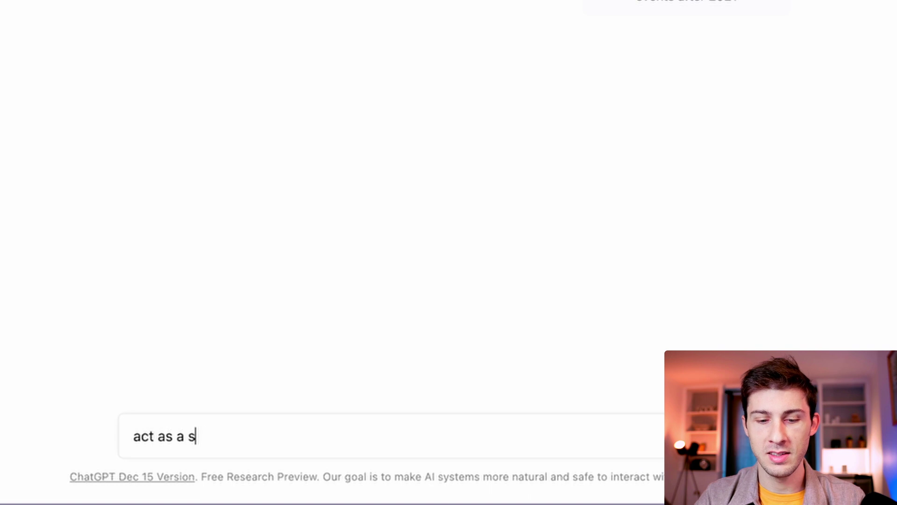
type("oftware developer")
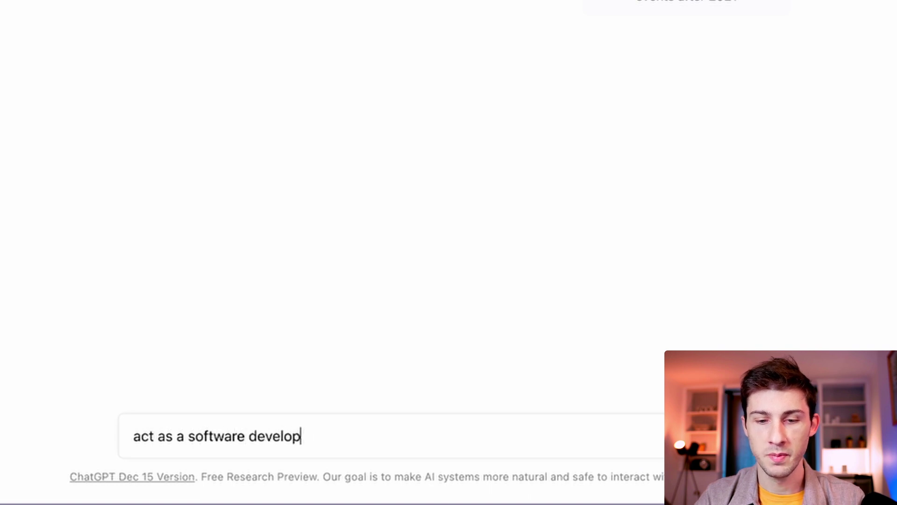
key("Return")
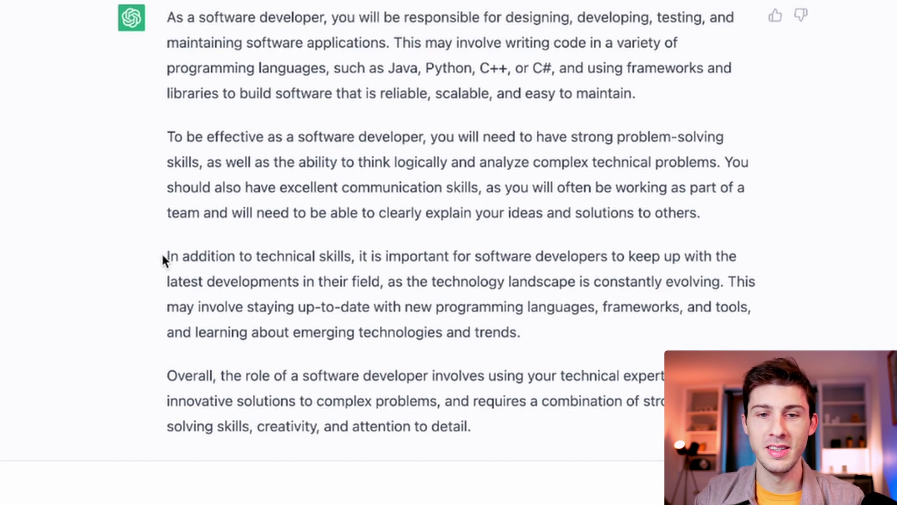
scroll(149, 245, "down", 2)
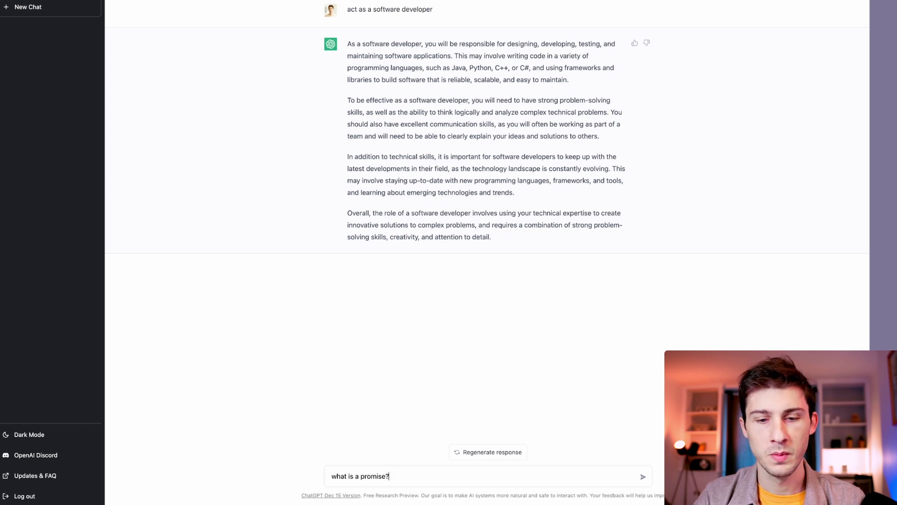
Send 'what is a promise?' and read the answer's promise states and concluding Overall paragraph
key("Return")
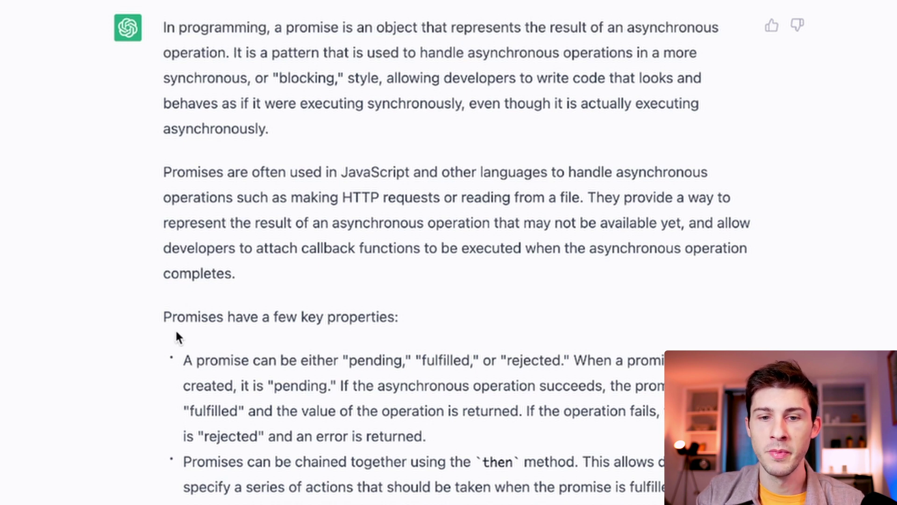
left_click_drag(182, 361, 531, 436)
left_click(530, 436)
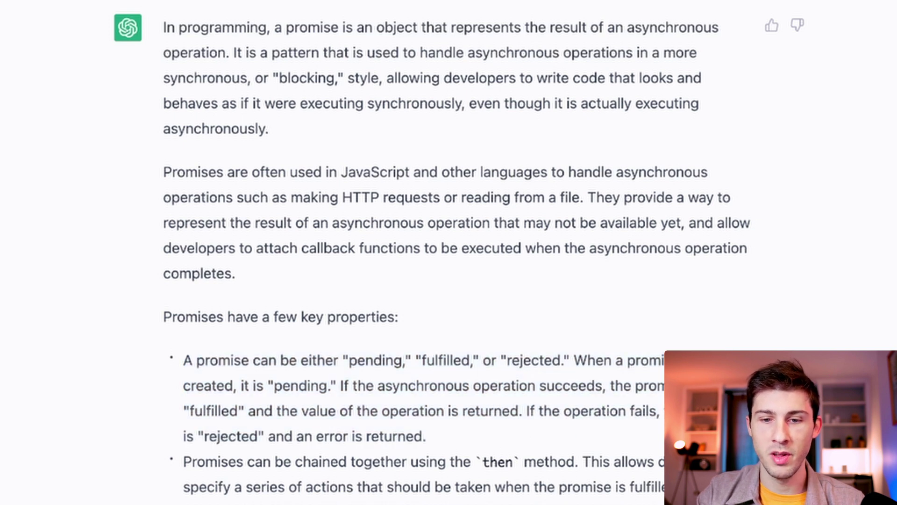
scroll(506, 187, "down", 6)
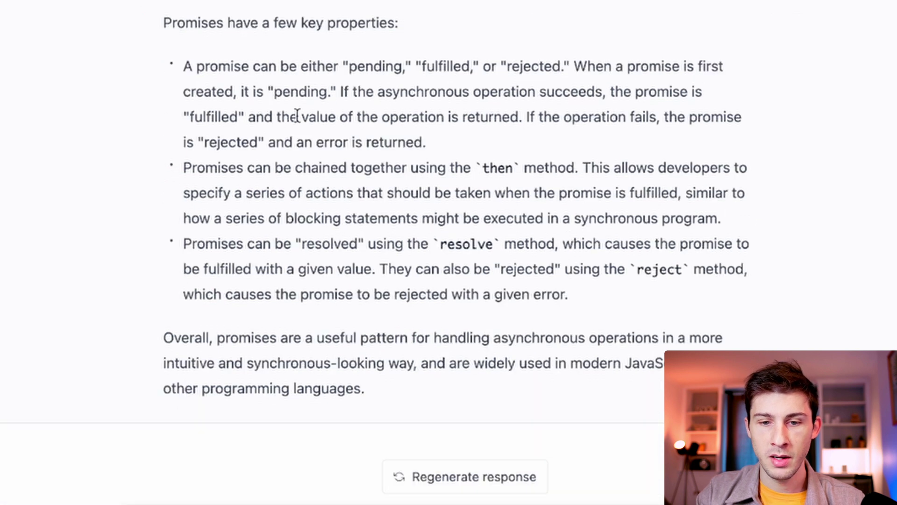
left_click_drag(143, 351, 393, 386)
left_click(393, 386)
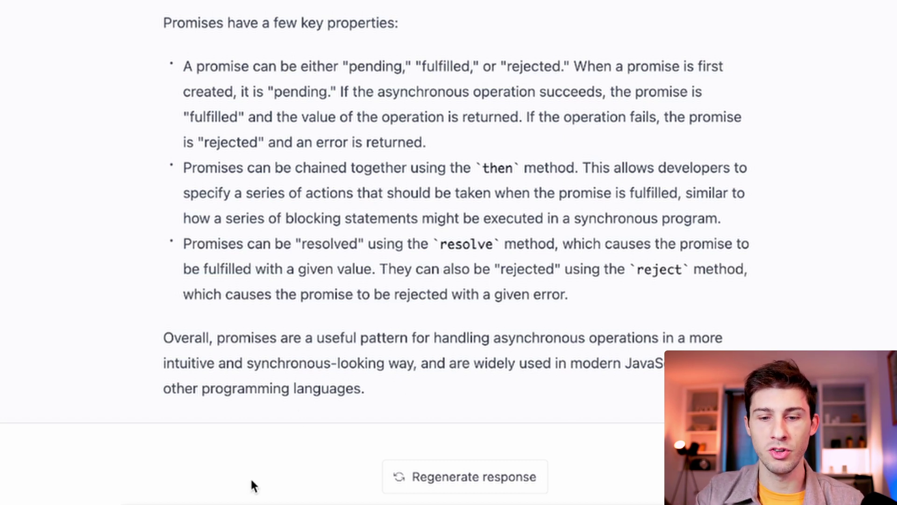
Ask ChatGPT 'can you give some example code' for promises
type("can y")
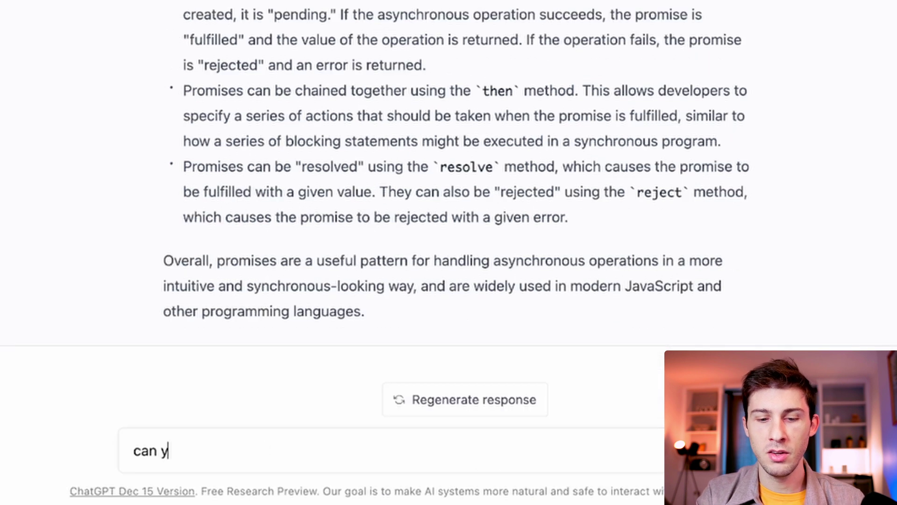
type("ou give some example code")
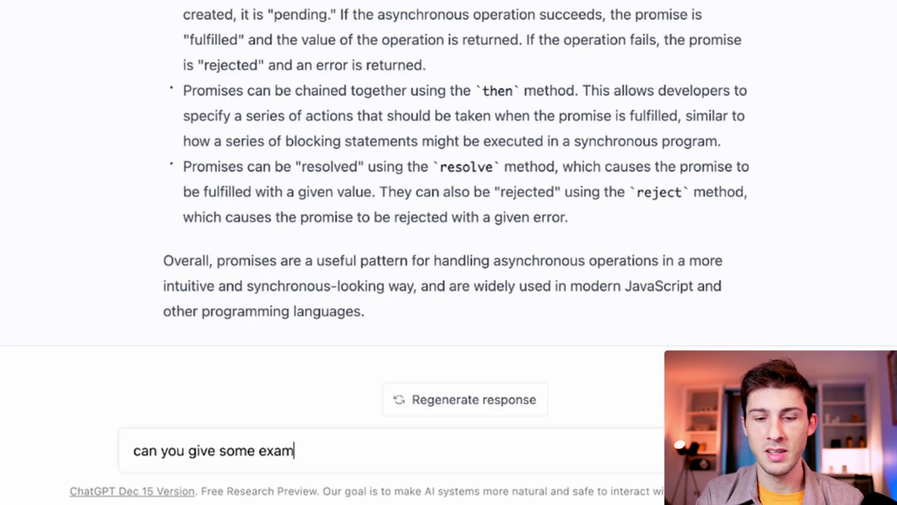
key("Return")
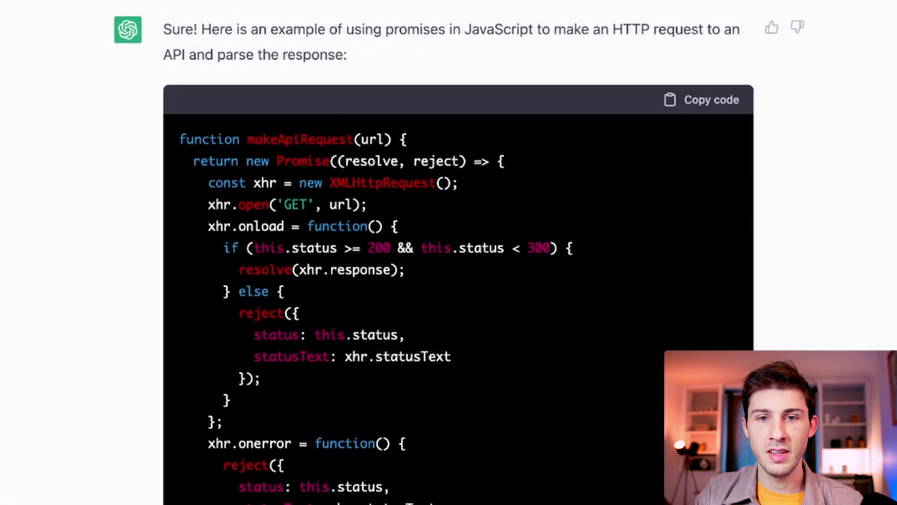
scroll(140, 192, "up", 5)
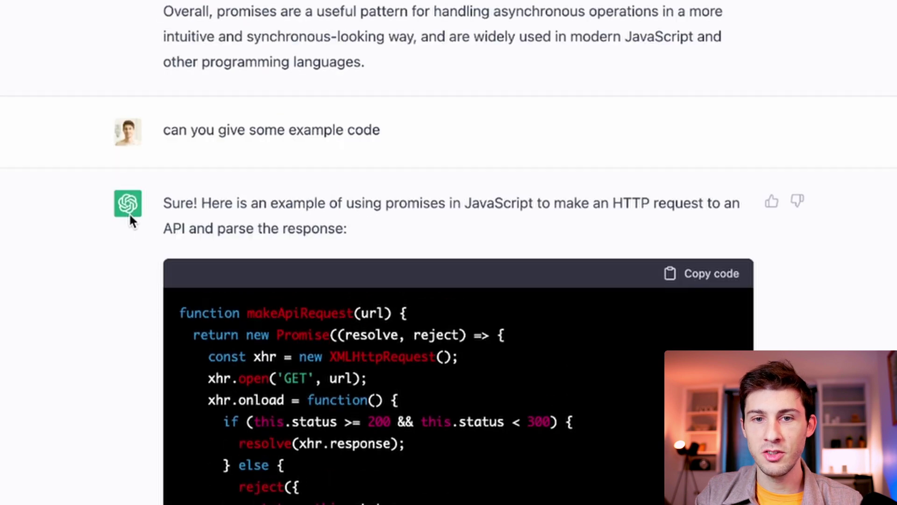
scroll(4, 385, "down", 3)
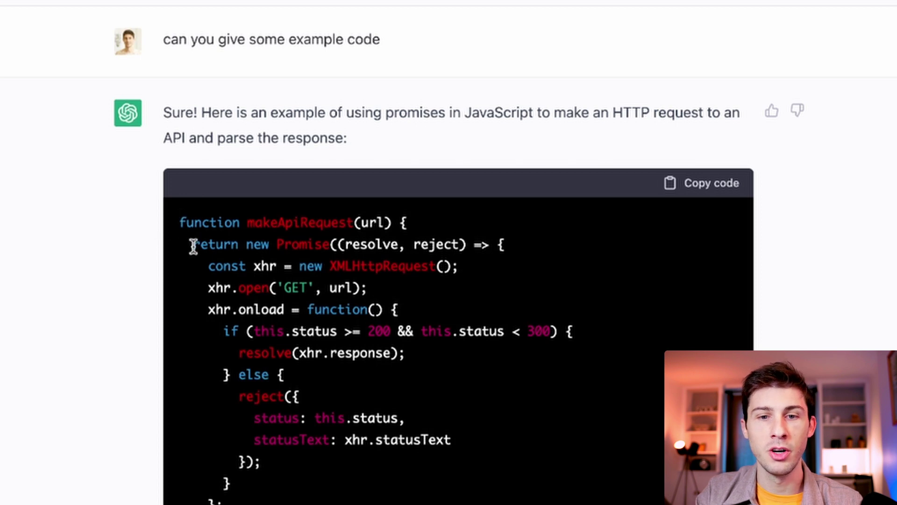
scroll(276, 229, "down", 10)
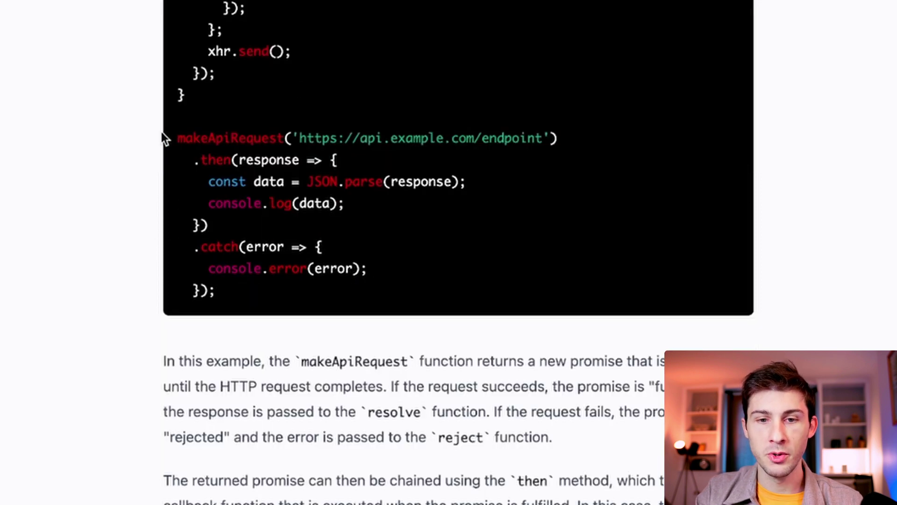
Review the makeApiRequest promise example and its then/catch call
left_click_drag(173, 138, 272, 285)
left_click(273, 285)
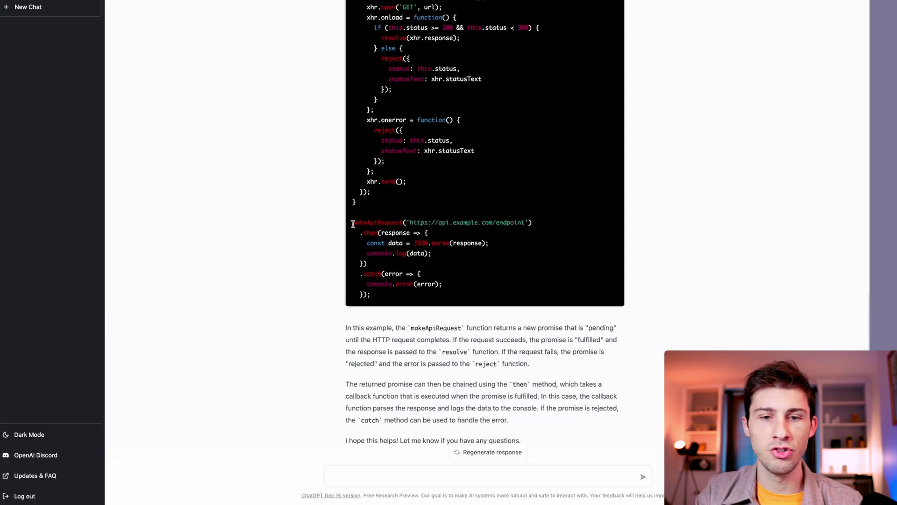
left_click_drag(353, 224, 379, 293)
left_click(377, 211)
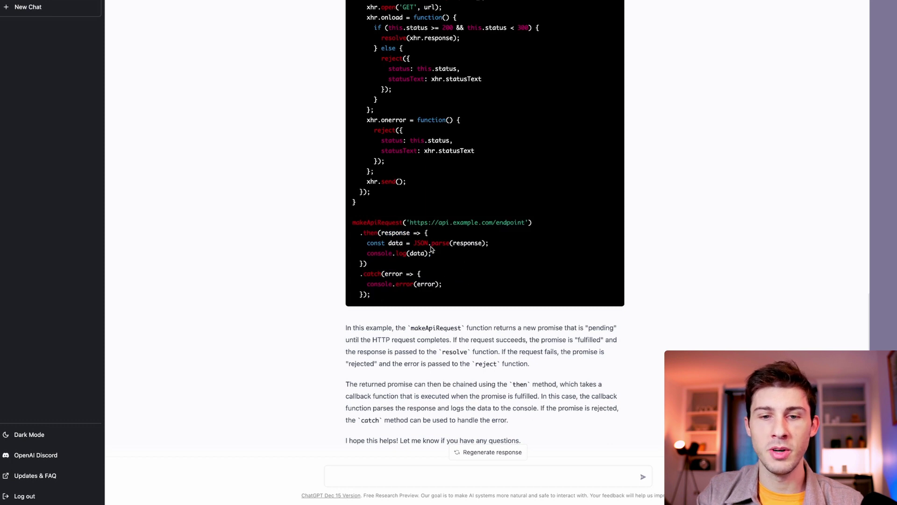
scroll(389, 253, "down", 1)
Ask 'can you show an example with async await' and review the try/catch makeApiRequest version
left_click(410, 467)
type("can you show an example with async await")
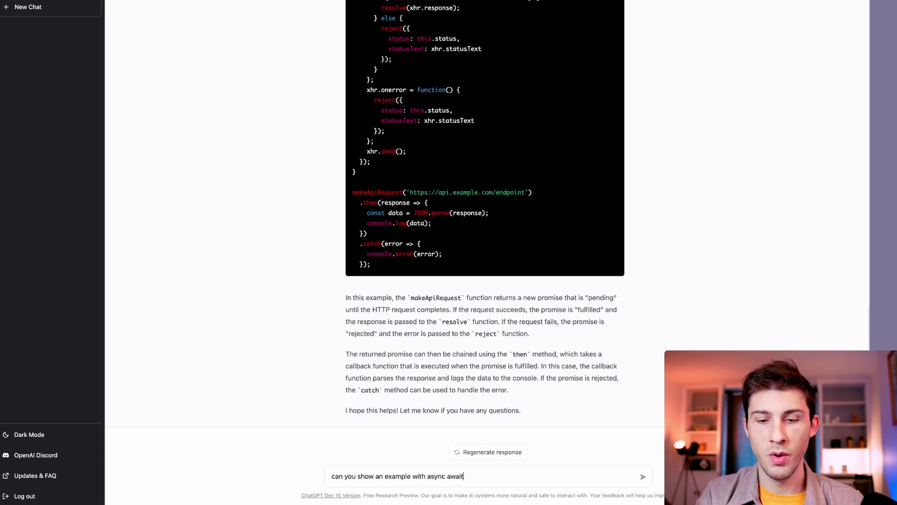
key("Return")
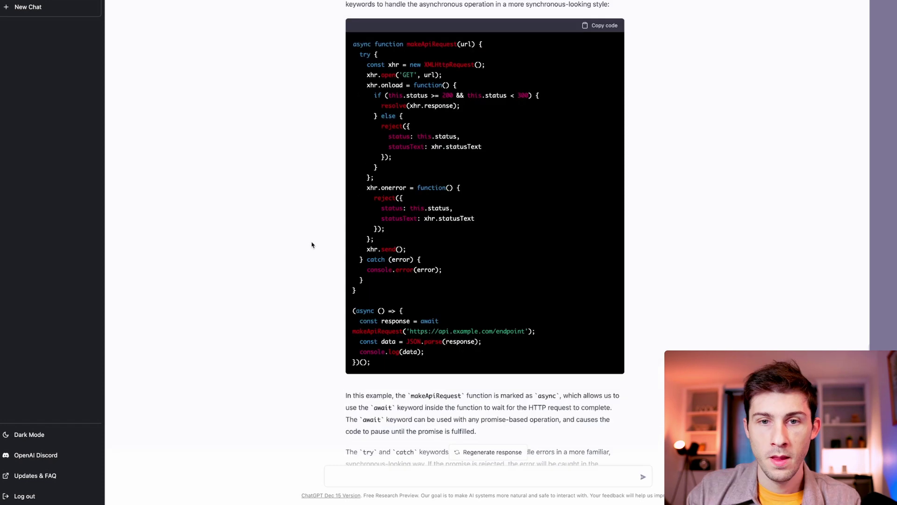
scroll(308, 240, "up", 3)
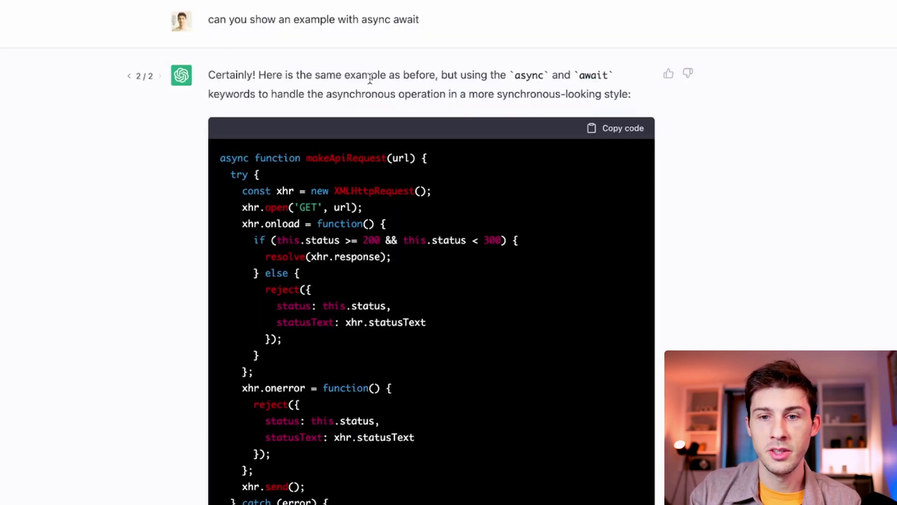
left_click_drag(258, 76, 474, 76)
scroll(530, 129, "up", 5)
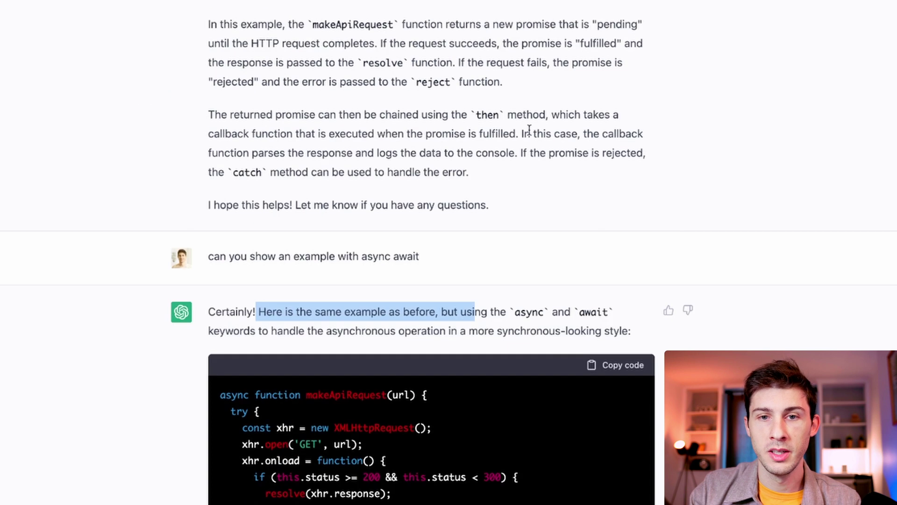
scroll(530, 129, "up", 1)
scroll(460, 54, "up", 6)
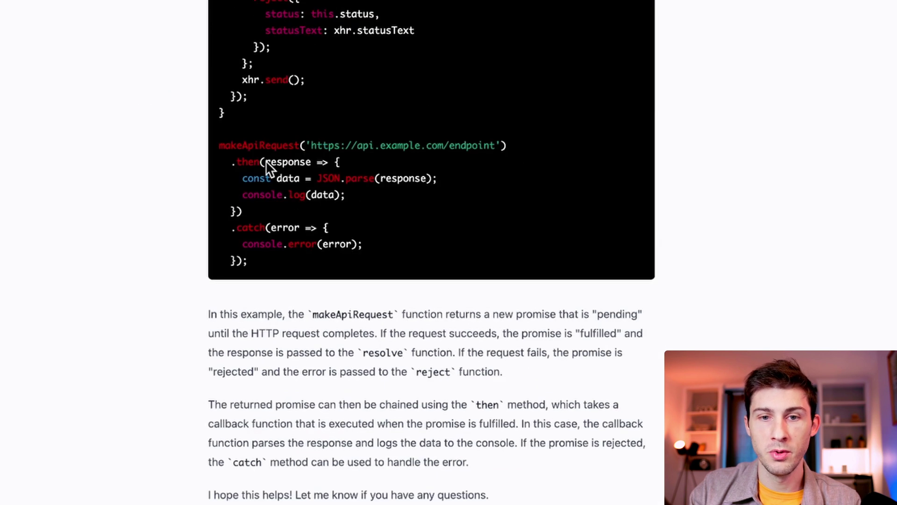
scroll(327, 248, "down", 10)
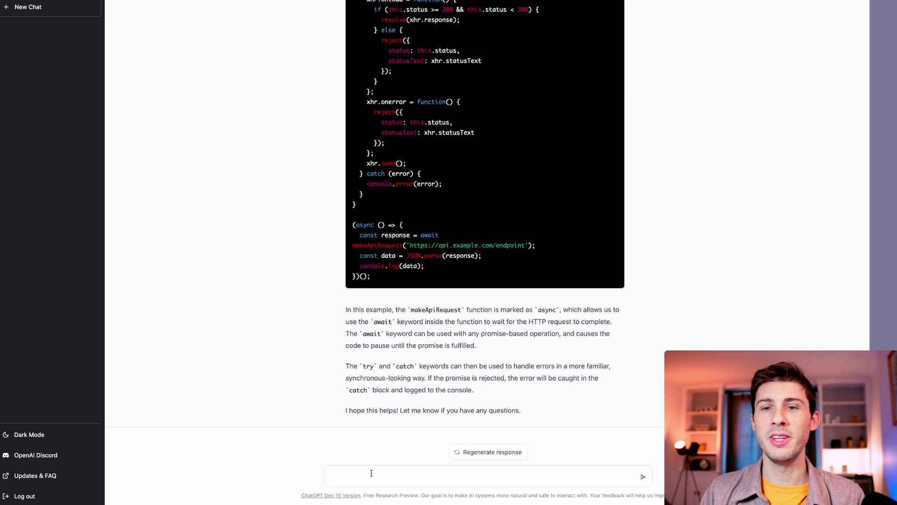
Ask 'which is the best frontend framework? Vue or React' and read the answer's opening
left_click(371, 473)
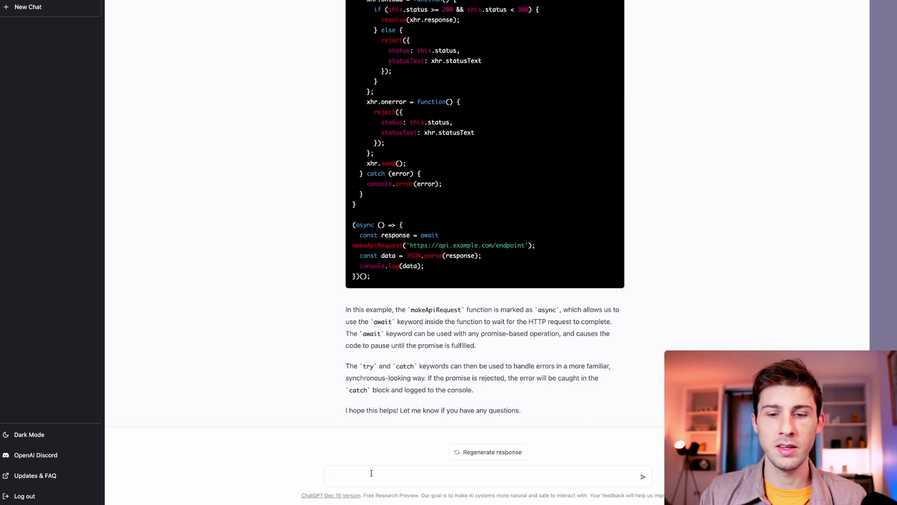
type("wh")
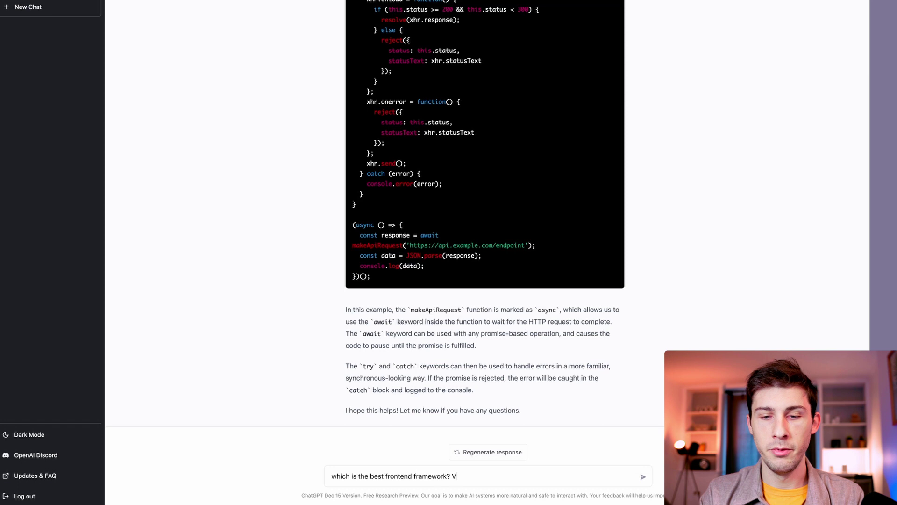
key("Return")
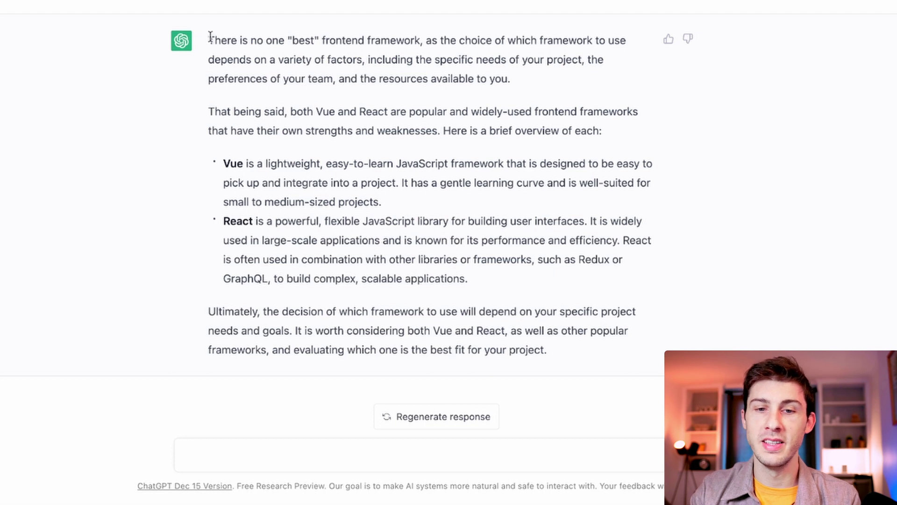
left_click_drag(209, 38, 420, 35)
left_click(423, 36)
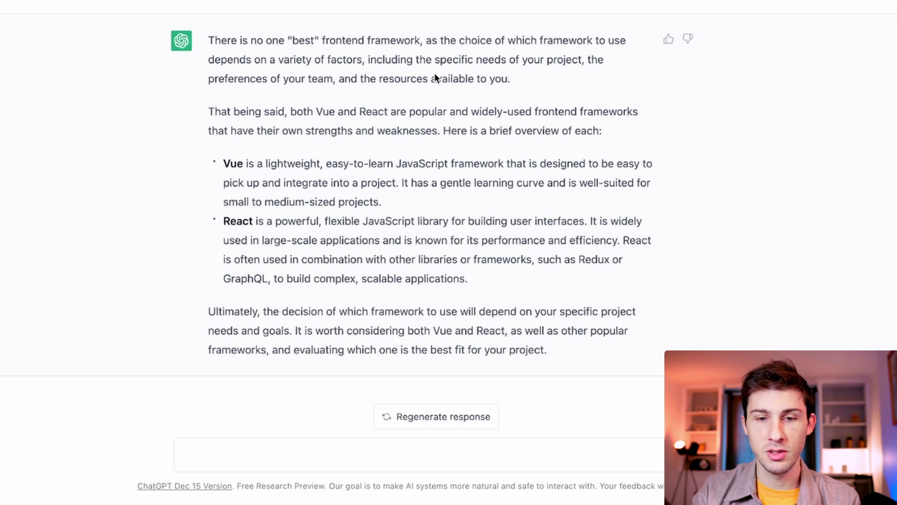
Go through the answer's Vue and React bullet points and closing paragraph
left_click_drag(223, 162, 401, 200)
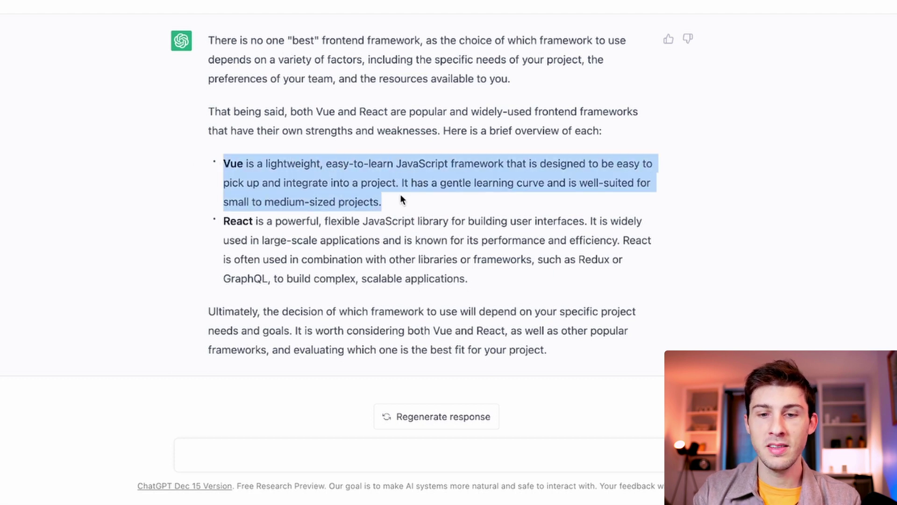
left_click(401, 200)
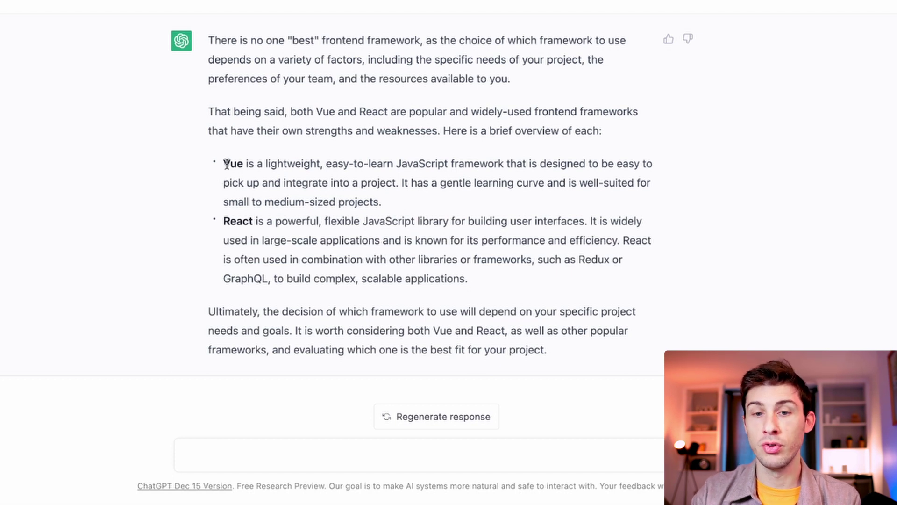
left_click_drag(224, 222, 496, 284)
left_click(498, 284)
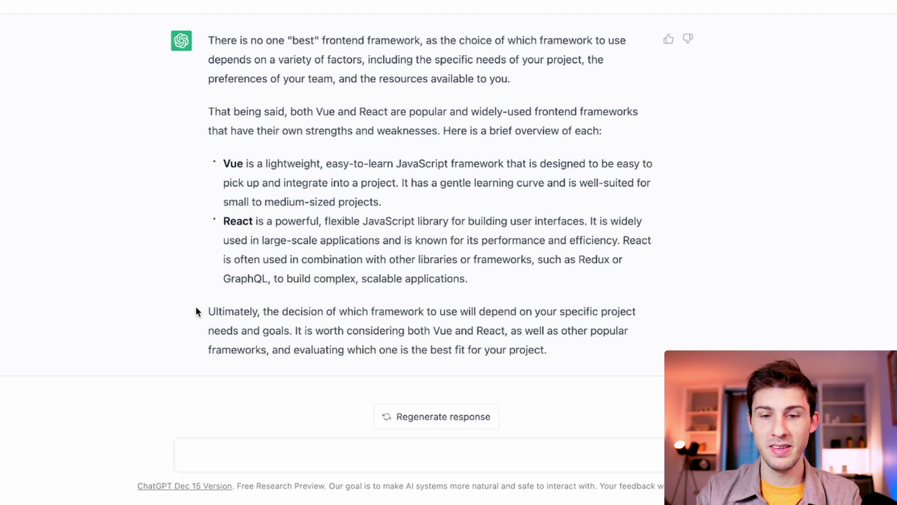
left_click_drag(195, 311, 220, 303)
left_click(542, 350)
left_click(221, 303)
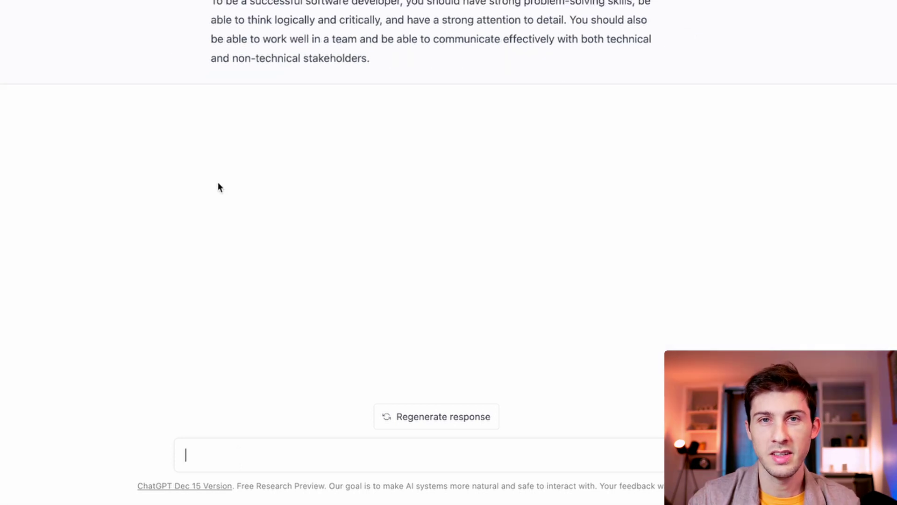
Ask ChatGPT to correct the query ```SELECT * FROM users WHerez birthDate IS LESS THAN 2012```
type("correct ")
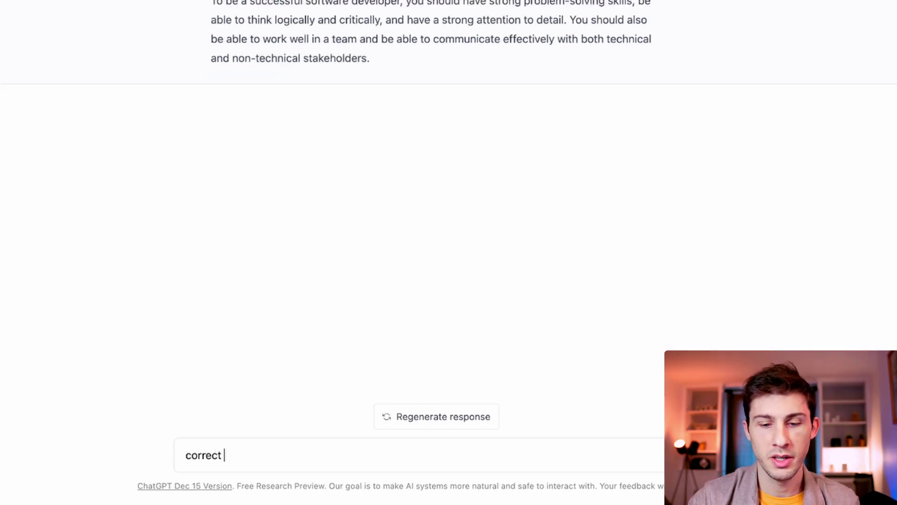
type("my SQL ")
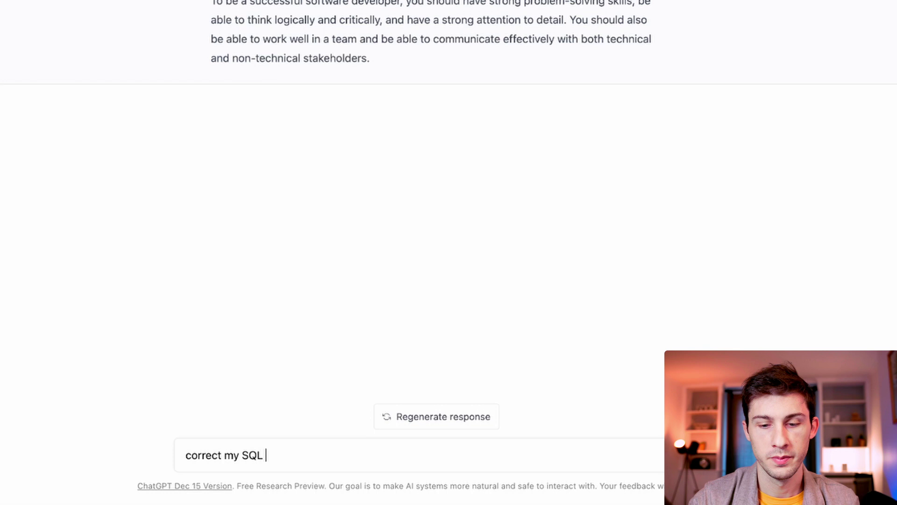
type("query ```S")
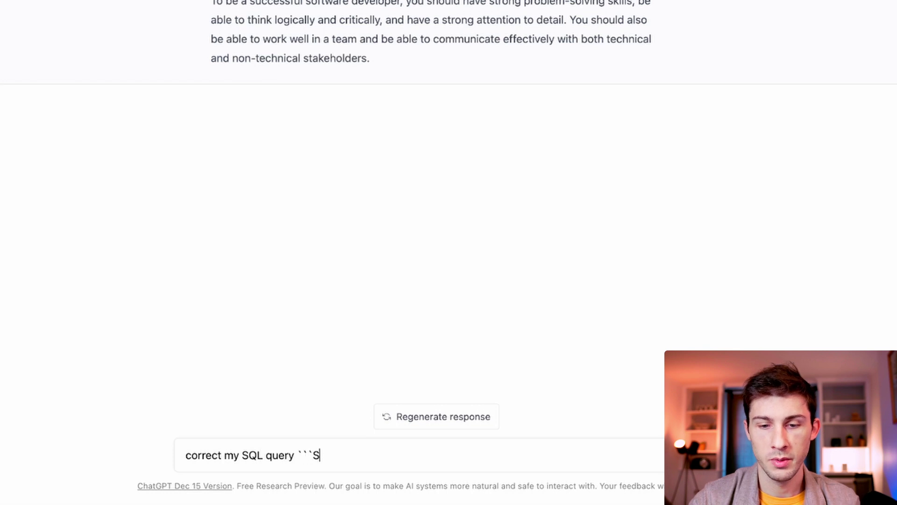
type("ELECT * ")
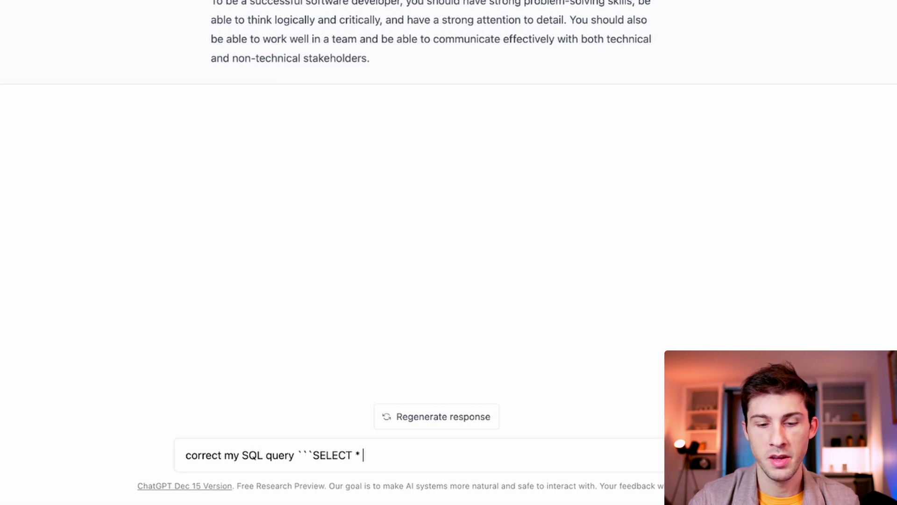
type("FROM users WH")
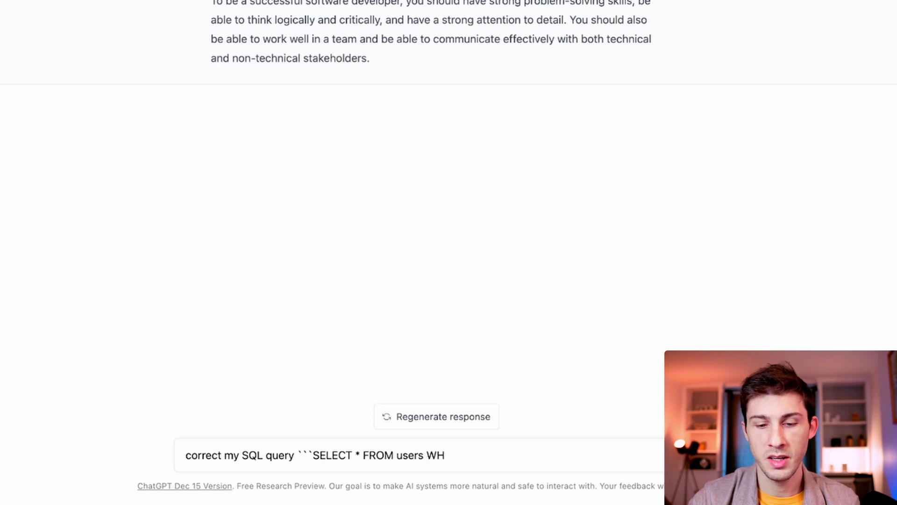
type("erez birthda")
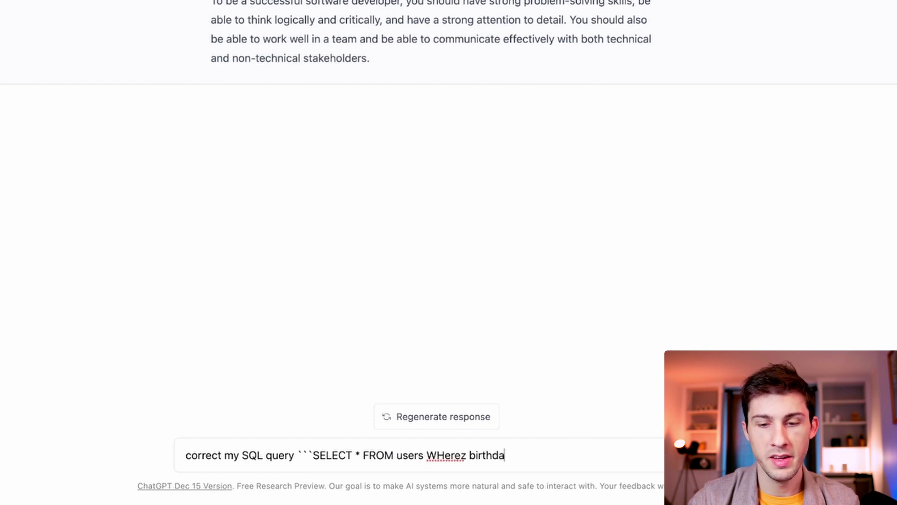
key("BackSpace")
key("BackSpace")
type("Date ")
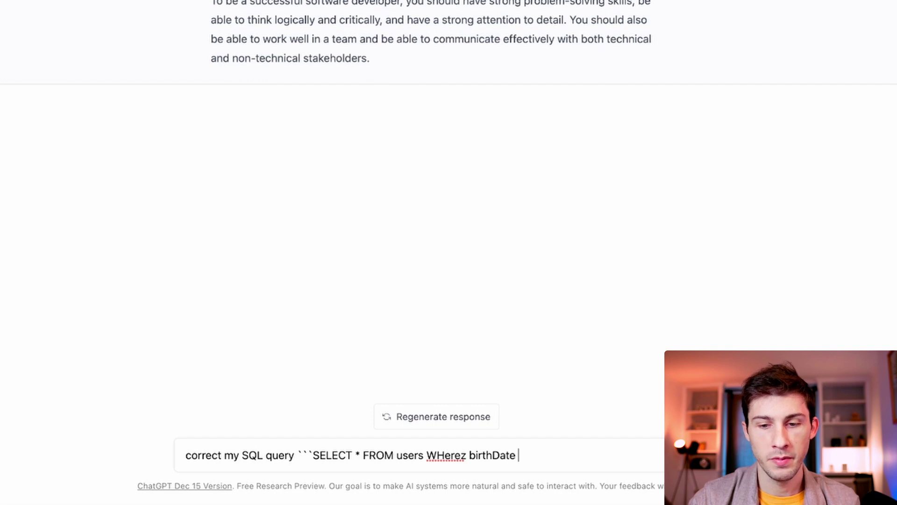
type("IS LESS THAN 20")
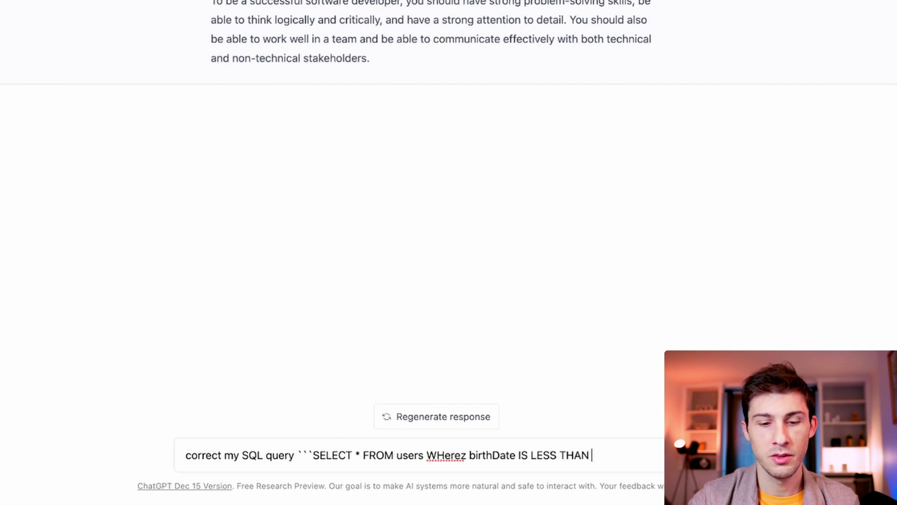
type("12")
type("```")
key("Return")
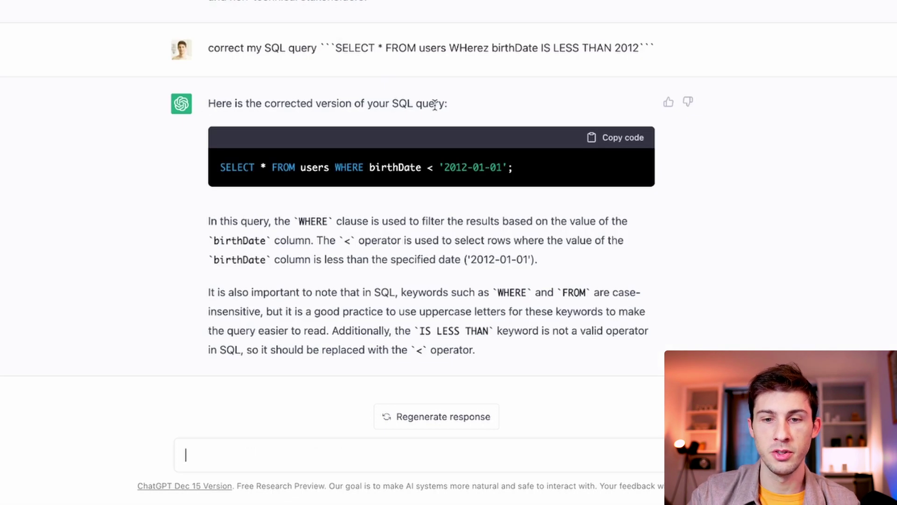
Review the corrected query and the explanation of WHERE and IS LESS THAN
left_click_drag(220, 167, 360, 167)
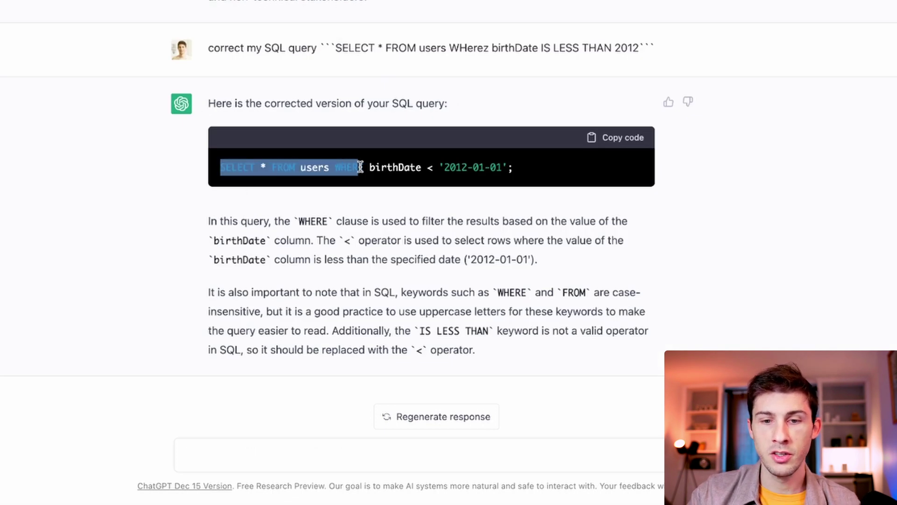
left_click(369, 167)
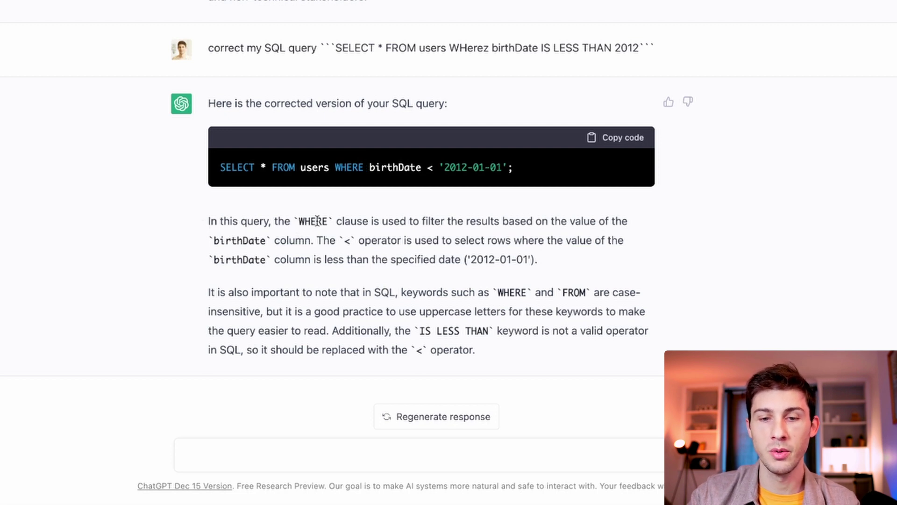
left_click_drag(285, 223, 326, 221)
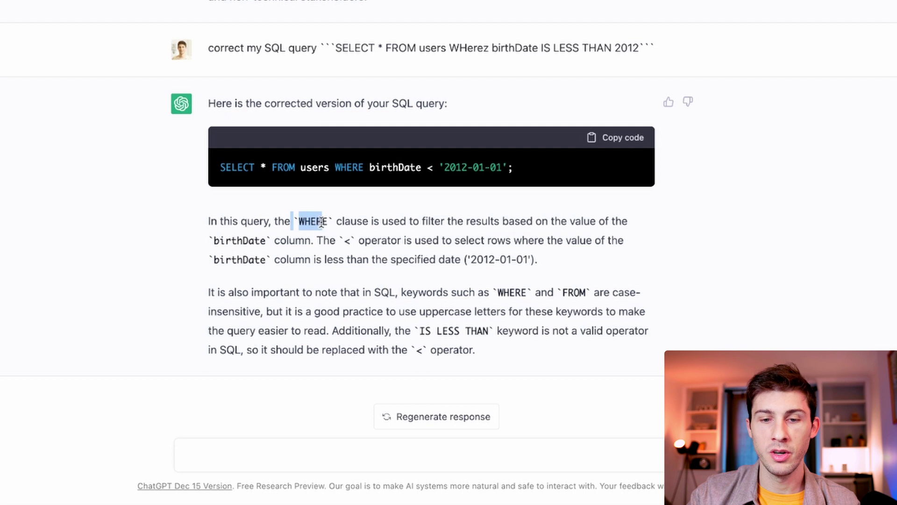
left_click(387, 197)
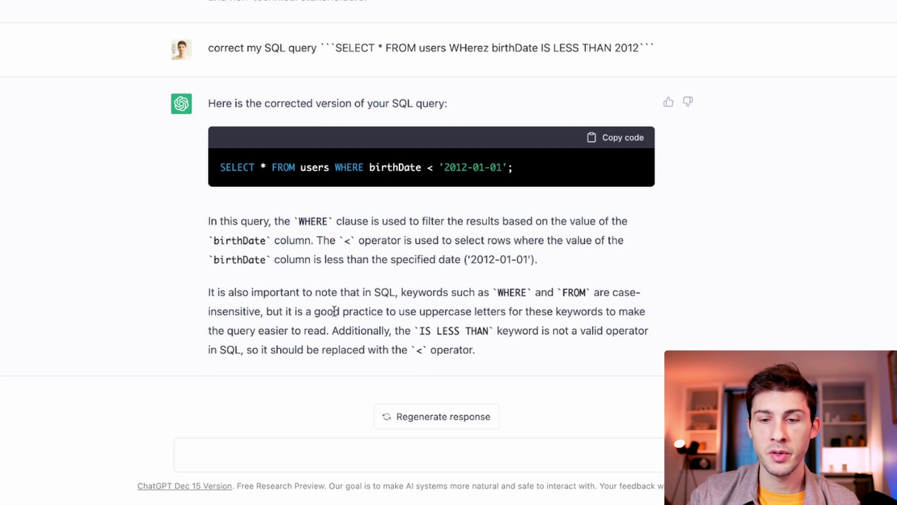
left_click_drag(419, 332, 492, 337)
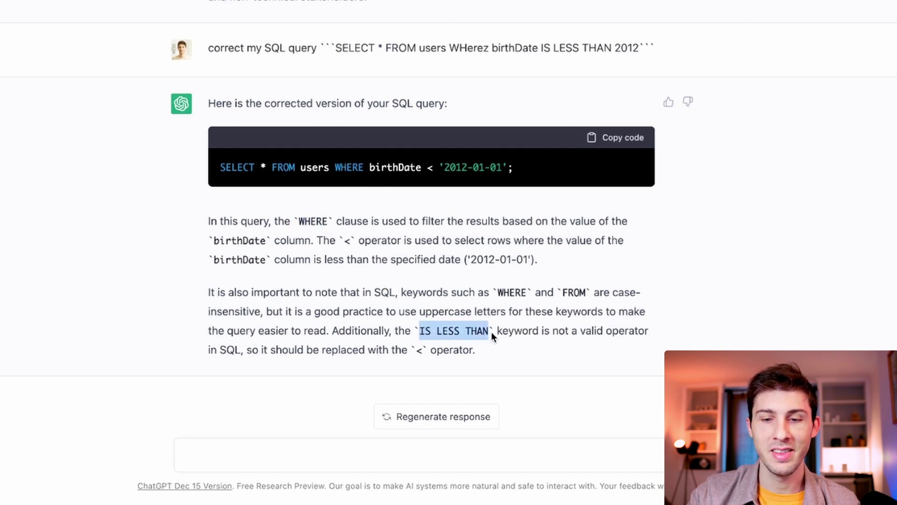
left_click(491, 331)
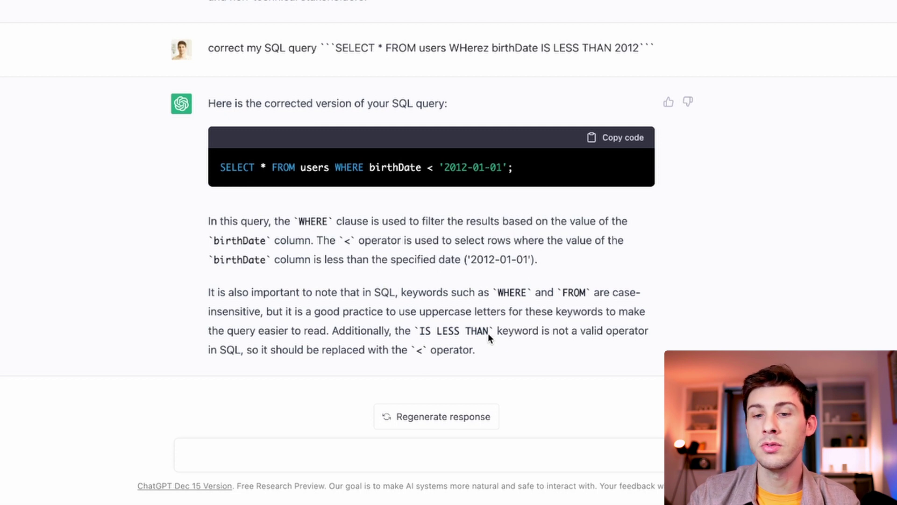